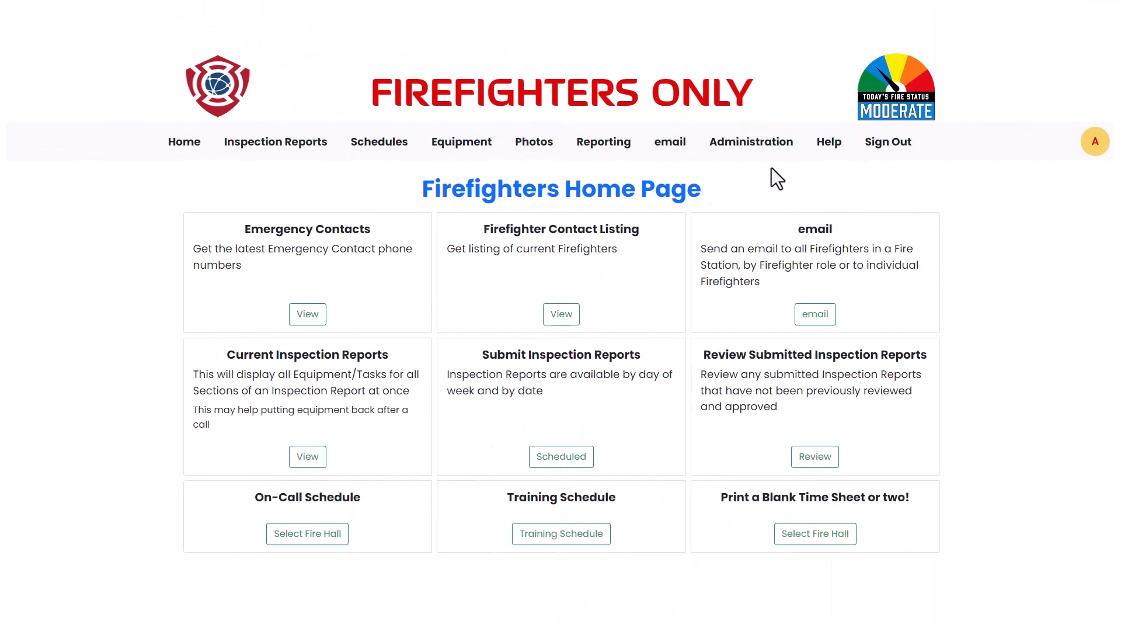
Start a new fire station record in the administration area, named North Hall with station number 4
click(767, 145)
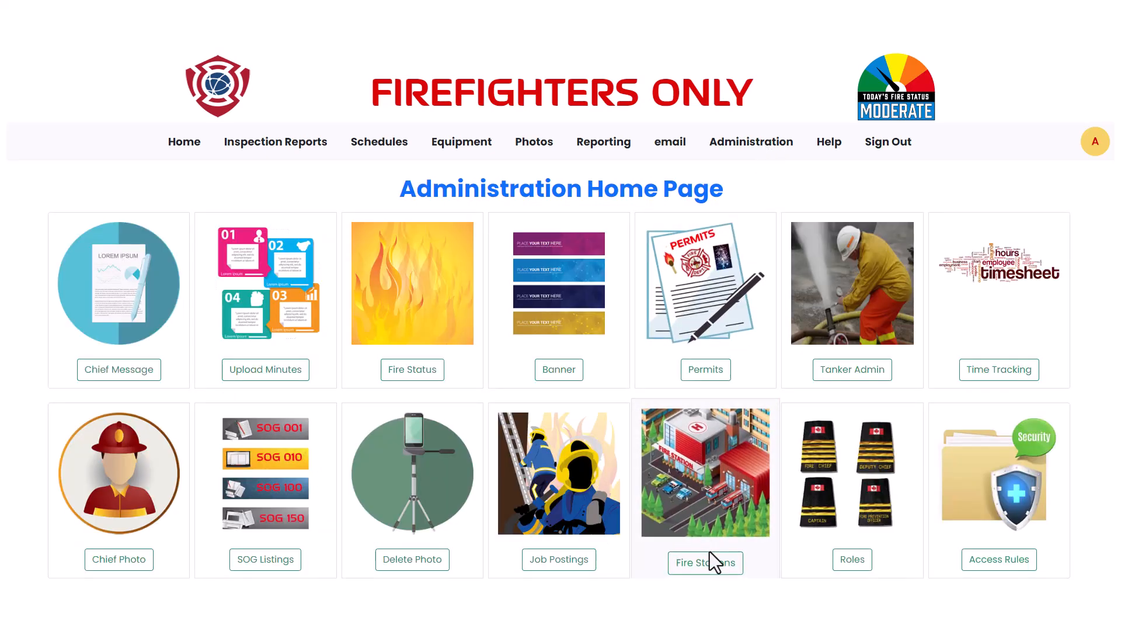
click(710, 566)
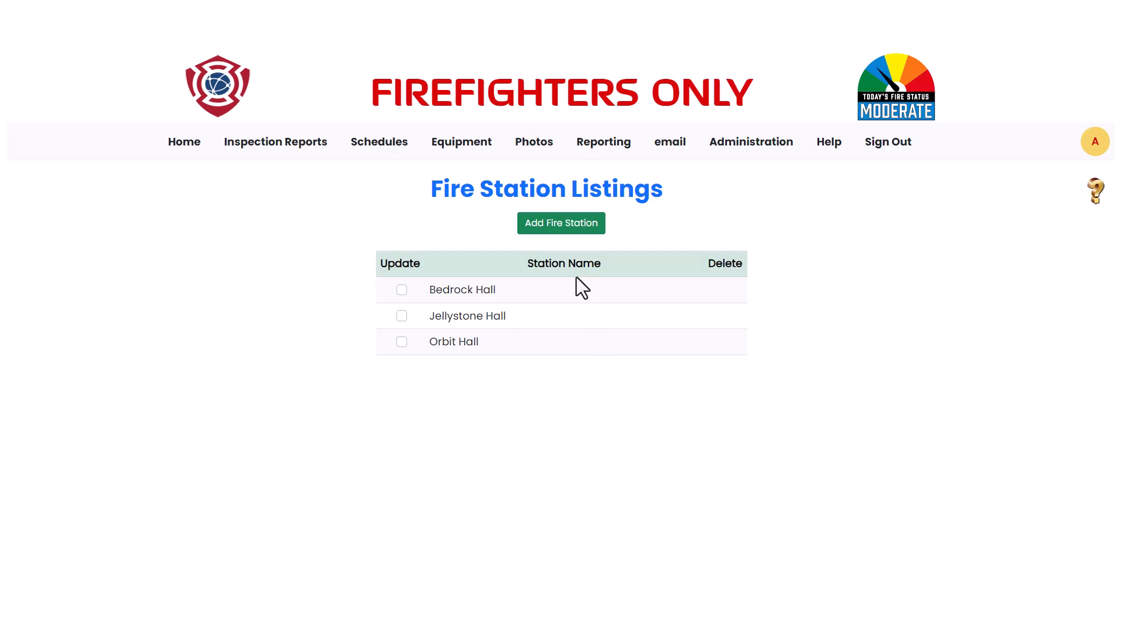
click(560, 225)
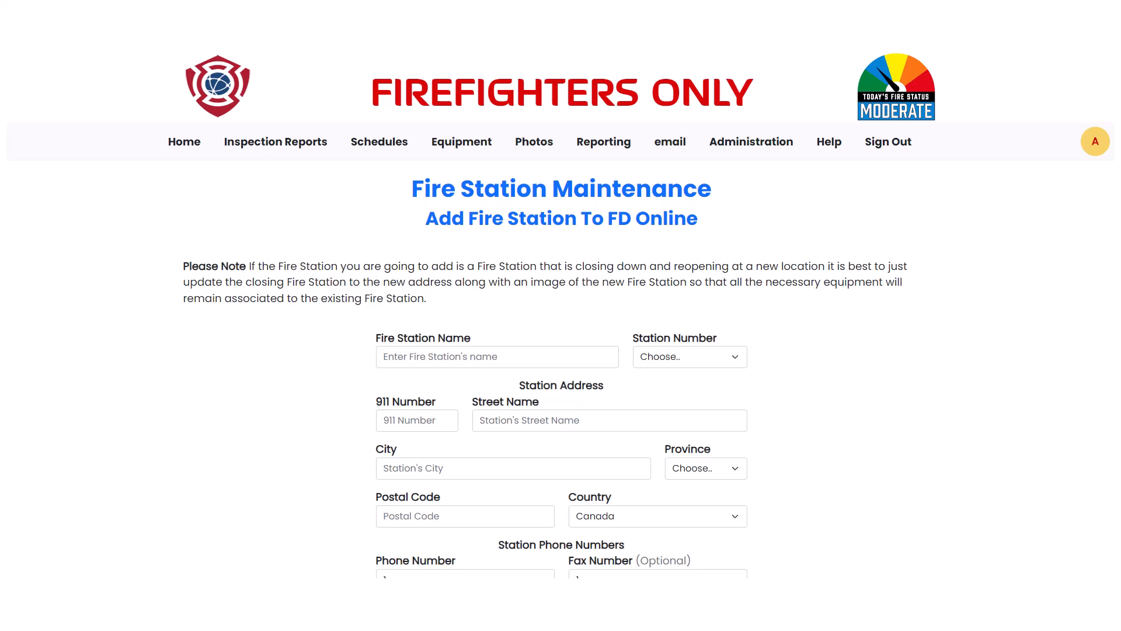
click(387, 355)
text(N)
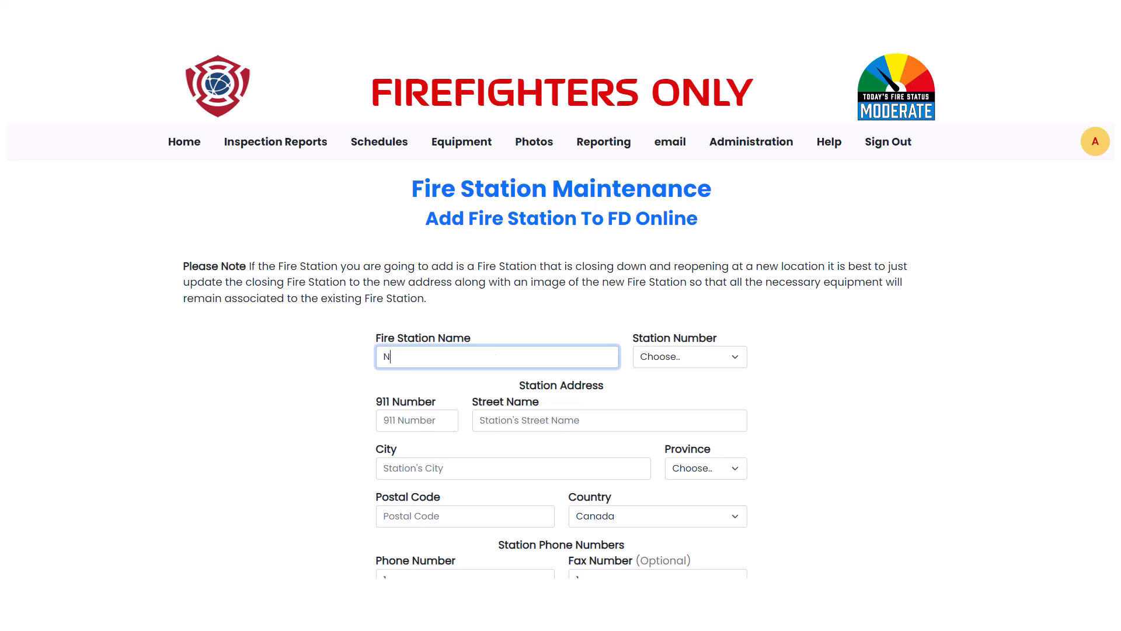
text(orth Hall)
click(702, 358)
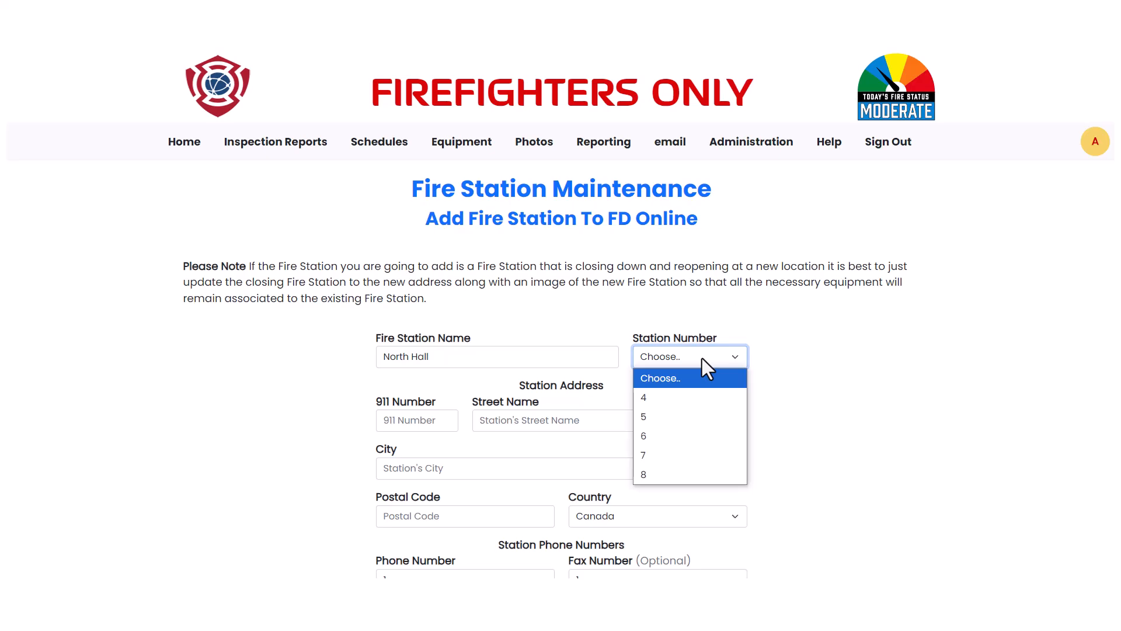
click(691, 398)
Fill in the station's 911 number, street name, city and postal code, and choose Ontario as the province
click(417, 424)
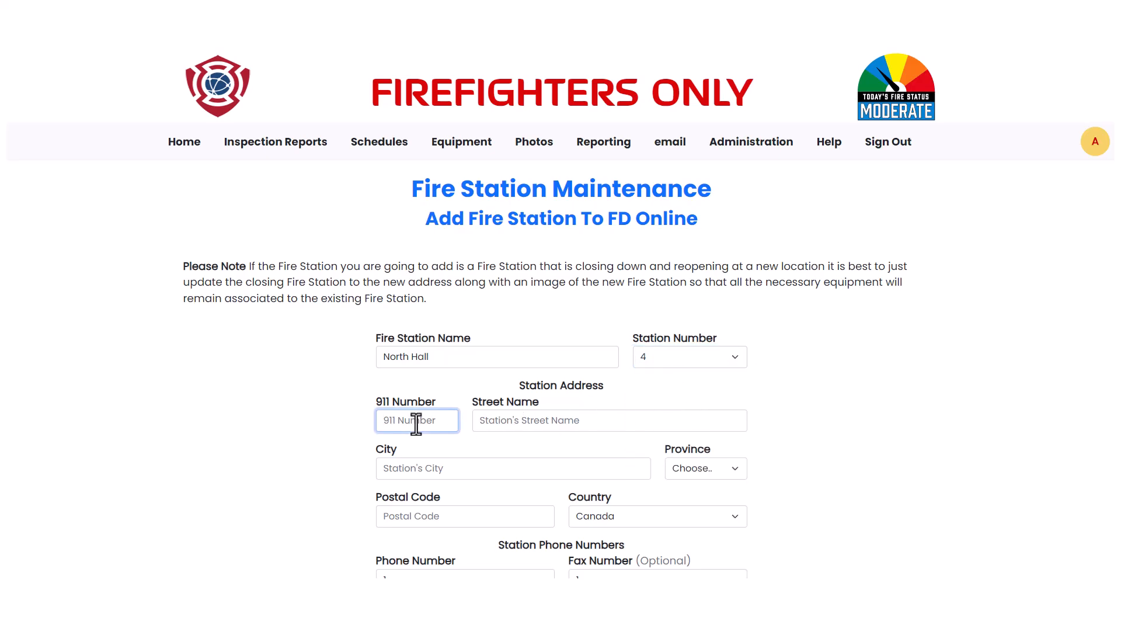
text(2711)
key(Tab)
text(Apple Lane)
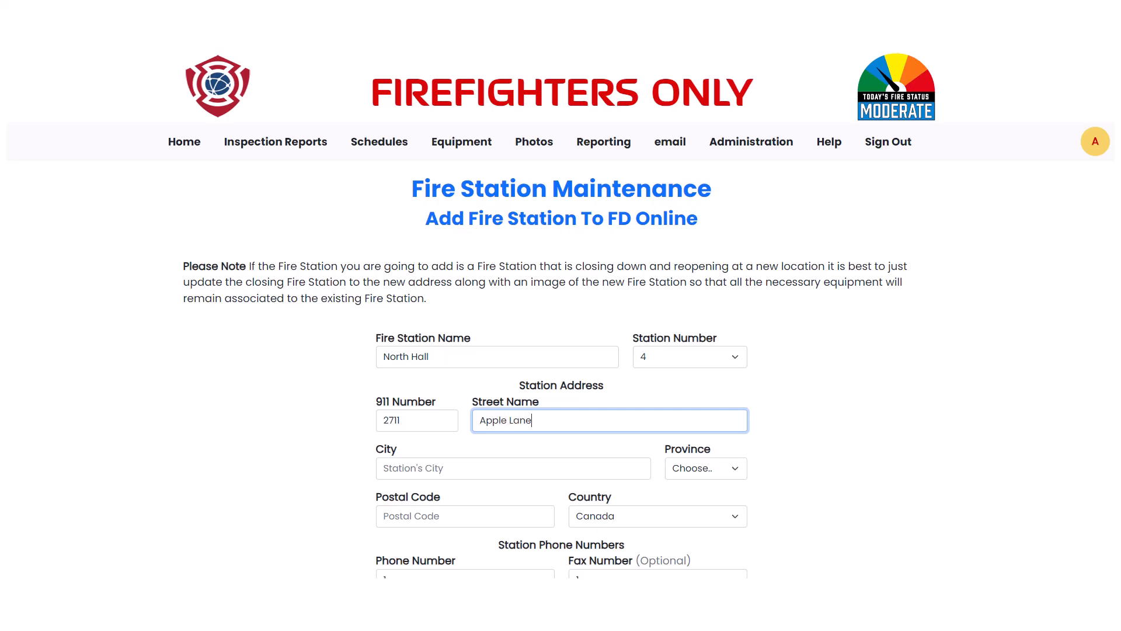
key(Tab)
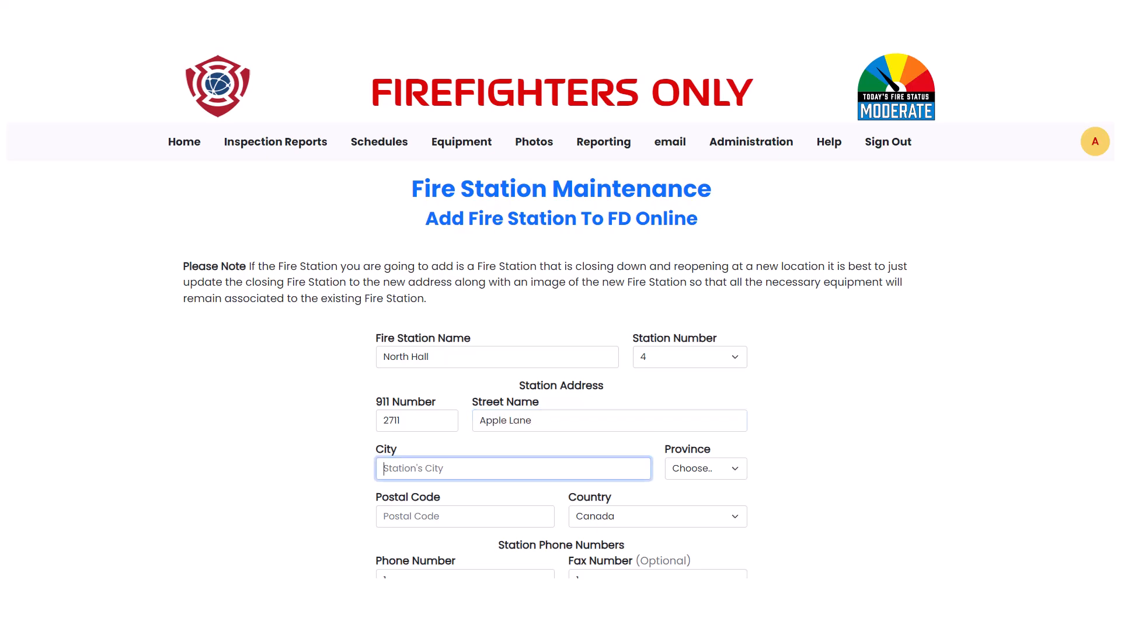
text(Neverland)
key(Tab)
key(o)
key(Tab)
text(K3B 4G1)
Enter the station's phone number
scroll(561, 315, down, 3)
click(465, 381)
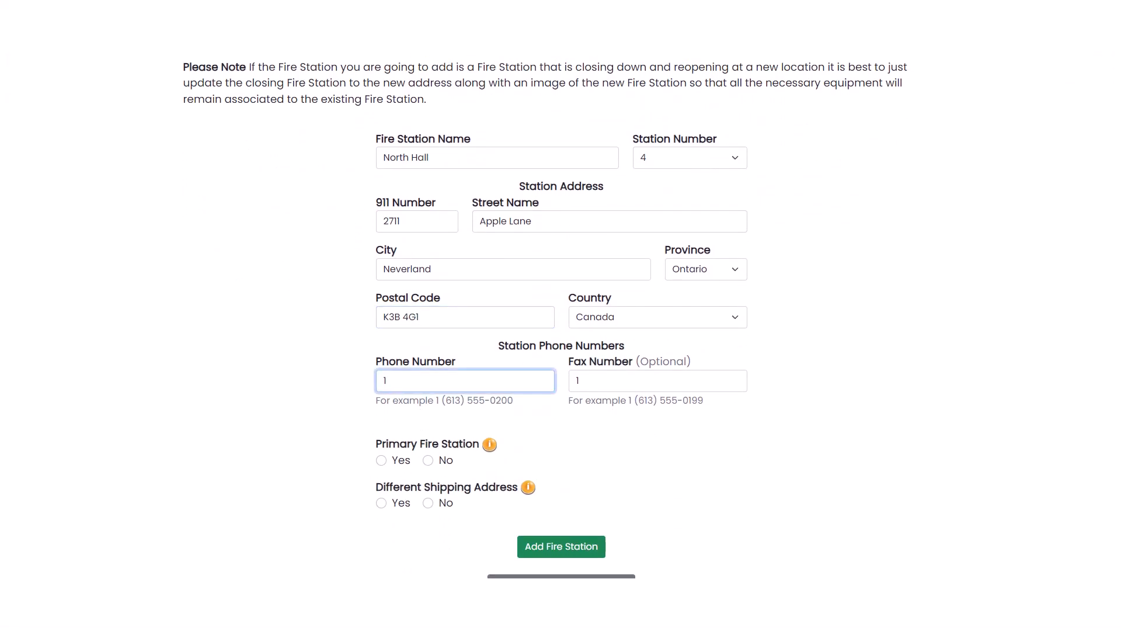
text((613) 555-5555)
Read the explanation of the Primary Fire Station option and set the option to No
click(490, 445)
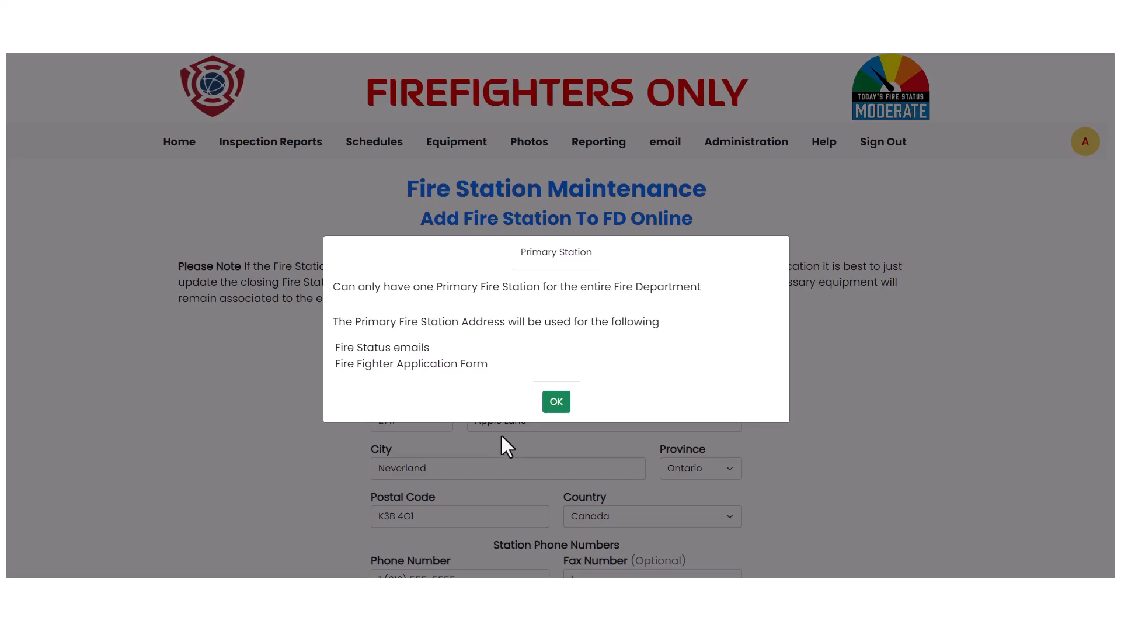
click(555, 403)
scroll(552, 422, down, 3)
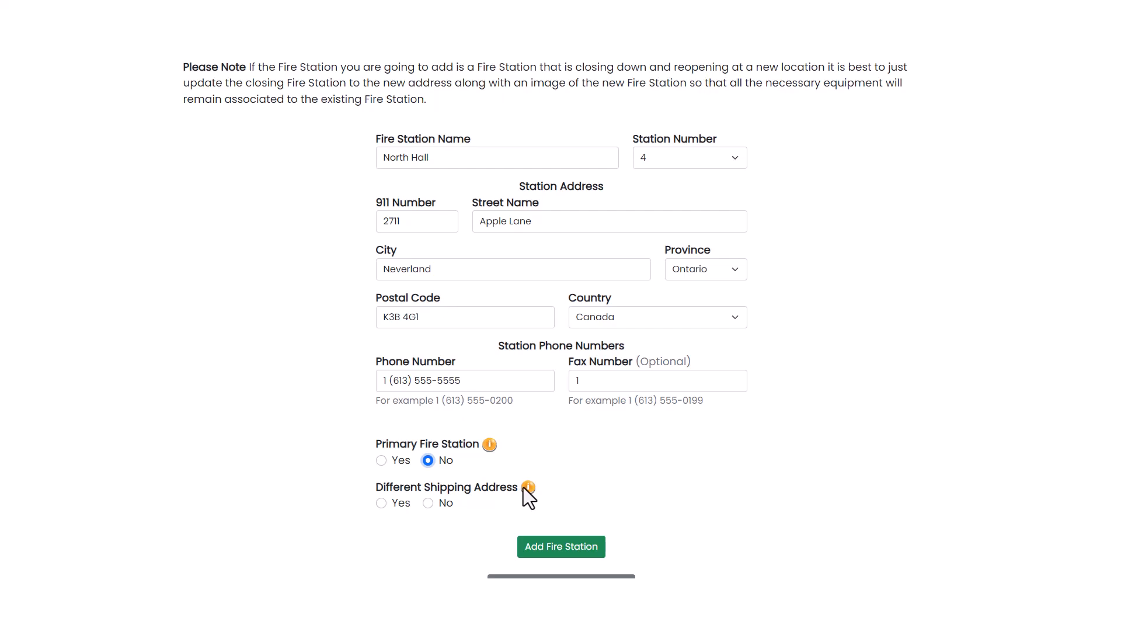
Read the explanation of the Different Shipping Address option and set the option to Yes
click(527, 488)
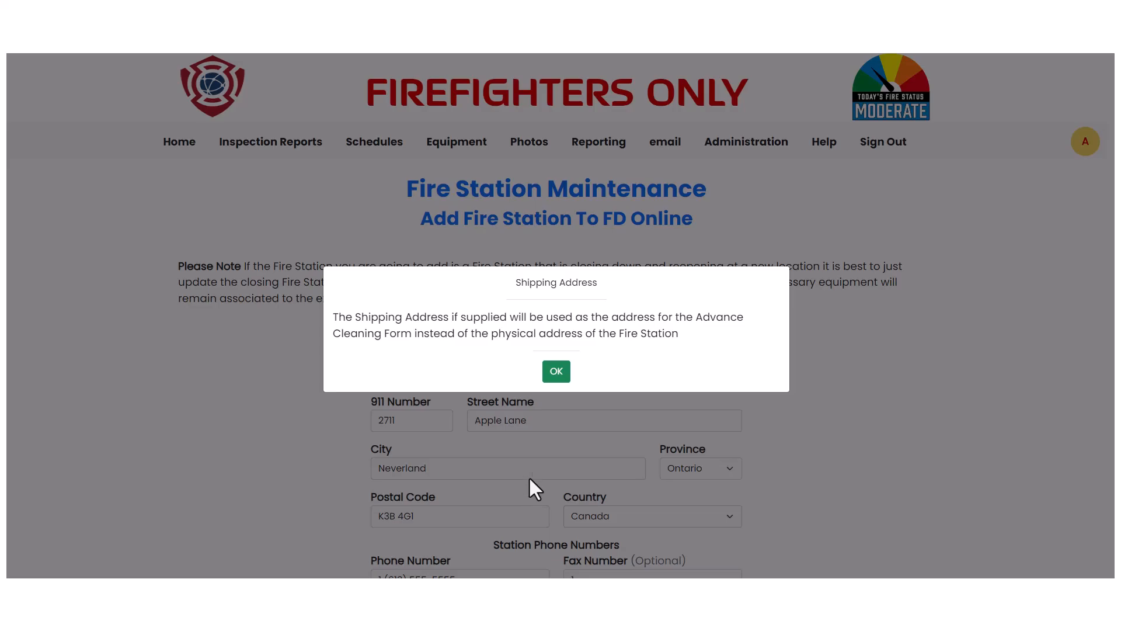
click(555, 371)
scroll(533, 498, down, 5)
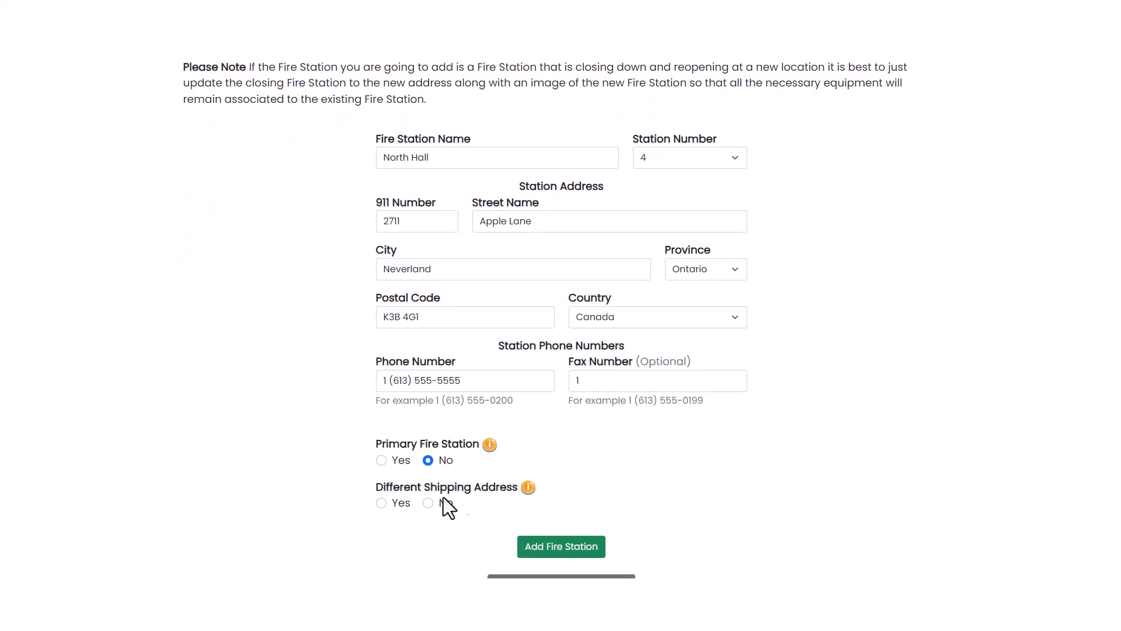
click(402, 506)
Fill in the shipping address with its 911 number, street name, city and postal code, keeping Ontario as the province
scroll(590, 453, down, 4)
click(405, 327)
text(2711)
key(Tab)
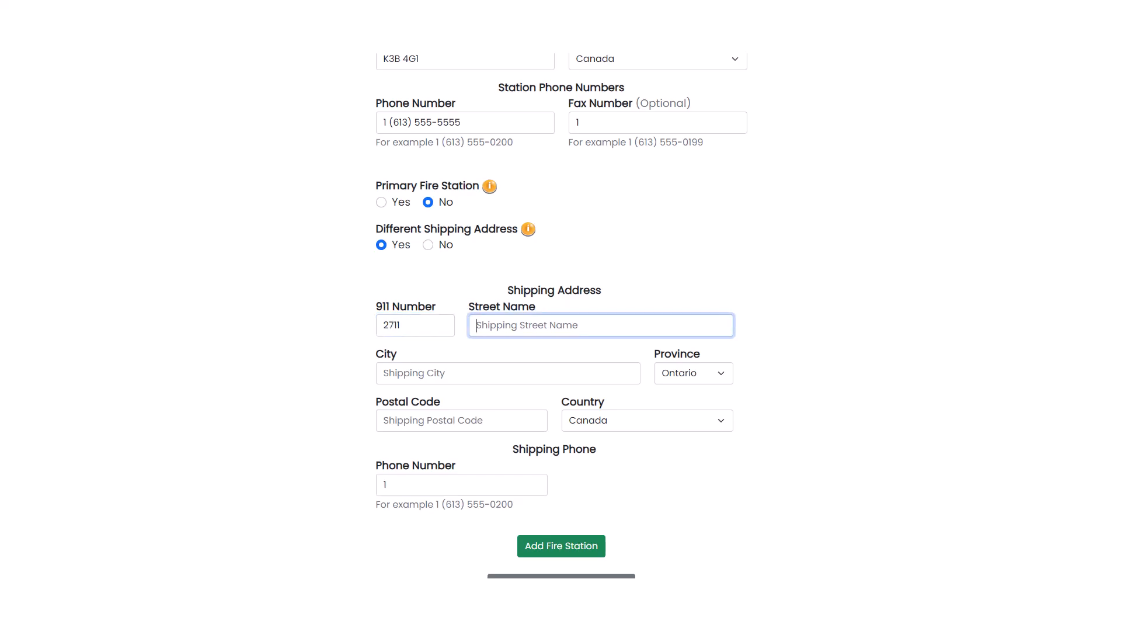
text(Spring Brook Road)
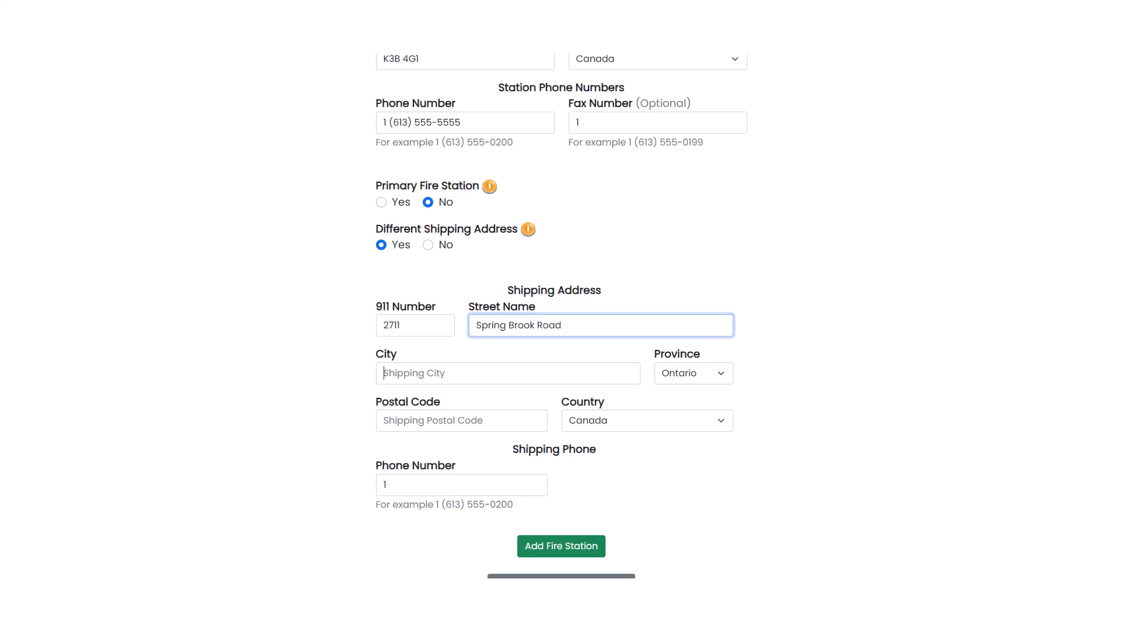
key(Tab)
text(Neverland)
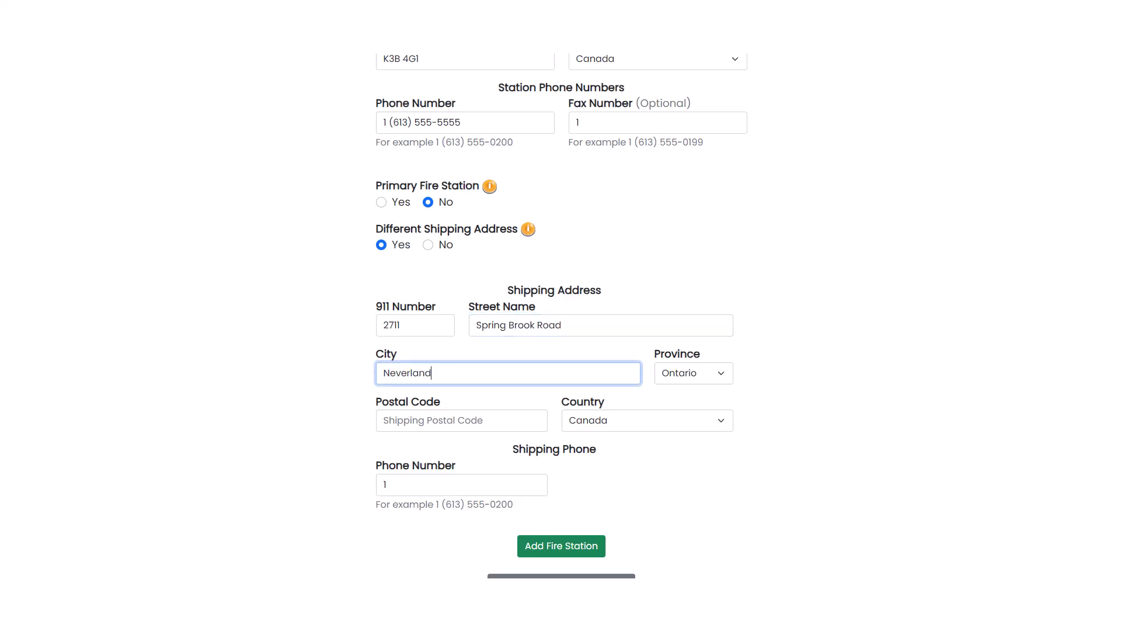
key(Tab)
key(Tab)
text(K3)
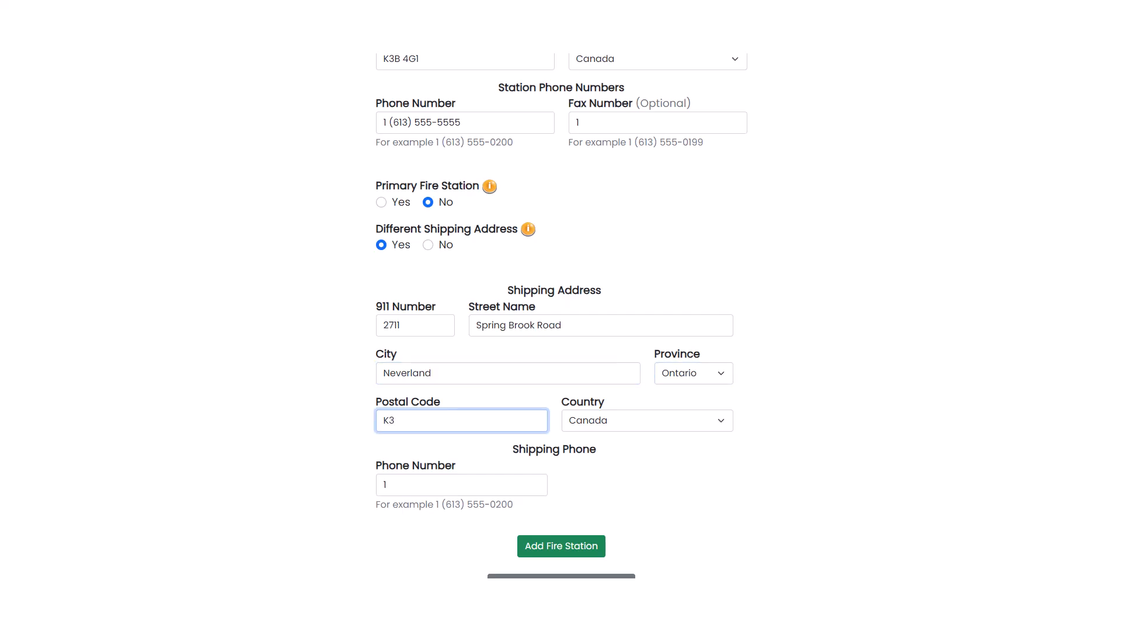
text(B 4G2)
Enter the shipping phone number and submit the new fire station
click(390, 485)
text((613) 555-)
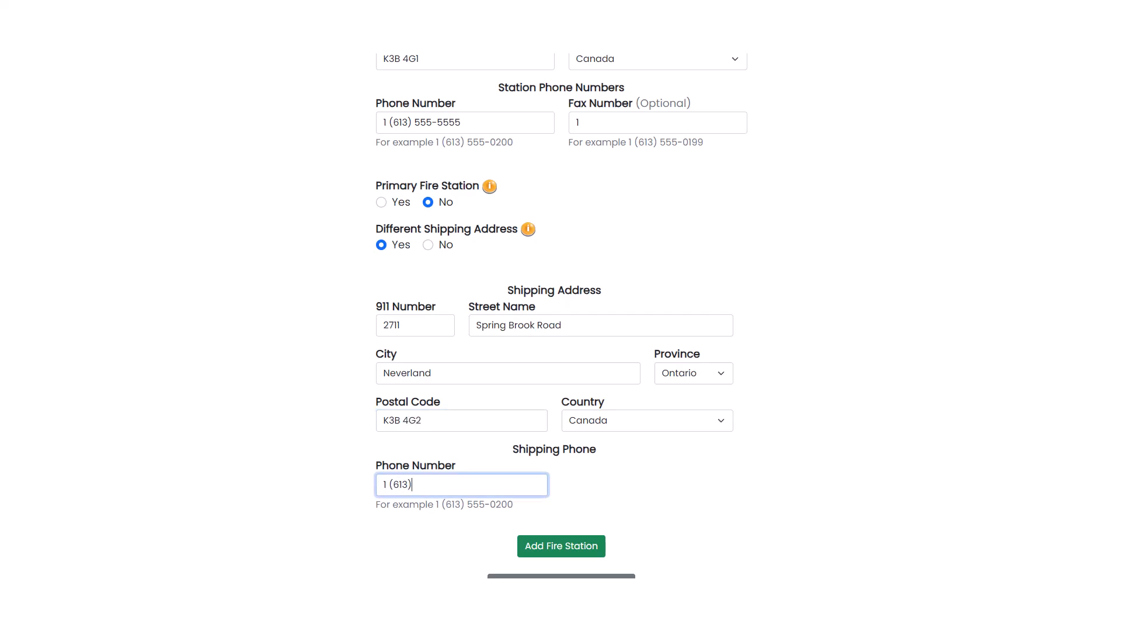
text(5565)
click(535, 552)
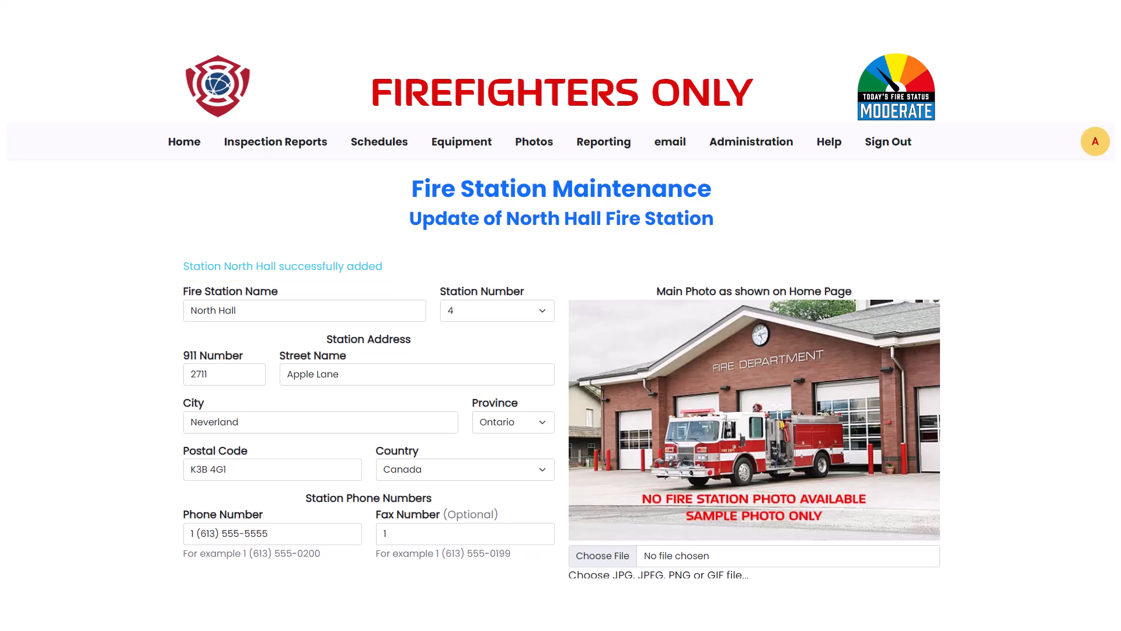
Review the North Hall update page, including its station details, shipping address and photo sections
scroll(561, 315, down, 1)
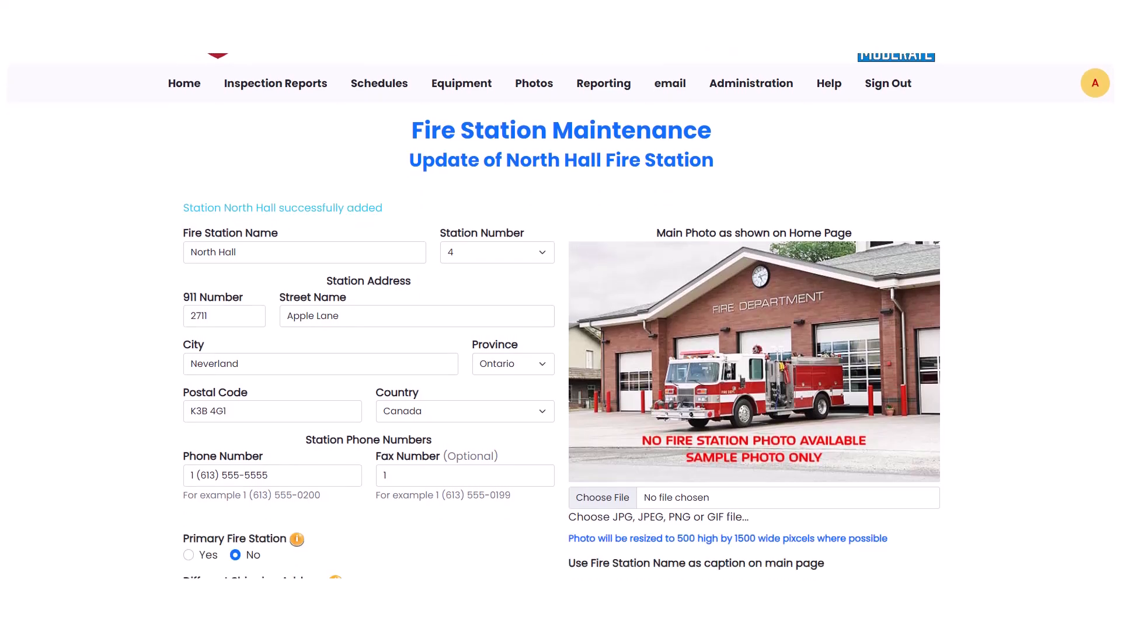
scroll(561, 316, down, 1)
scroll(560, 315, down, 1)
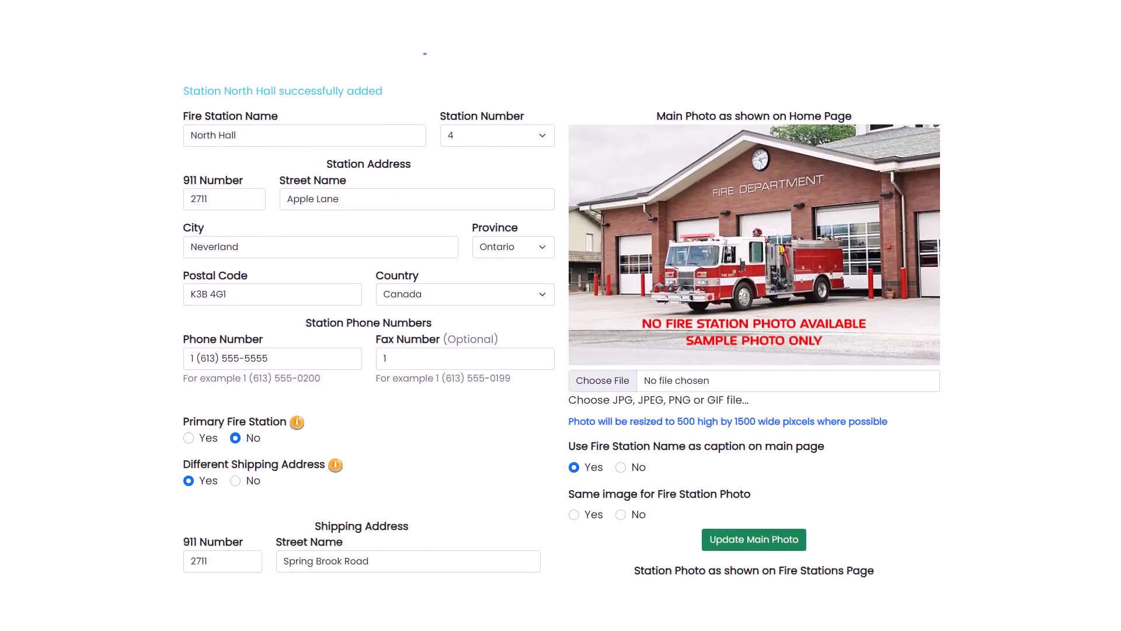
scroll(560, 316, down, 1)
scroll(560, 315, down, 2)
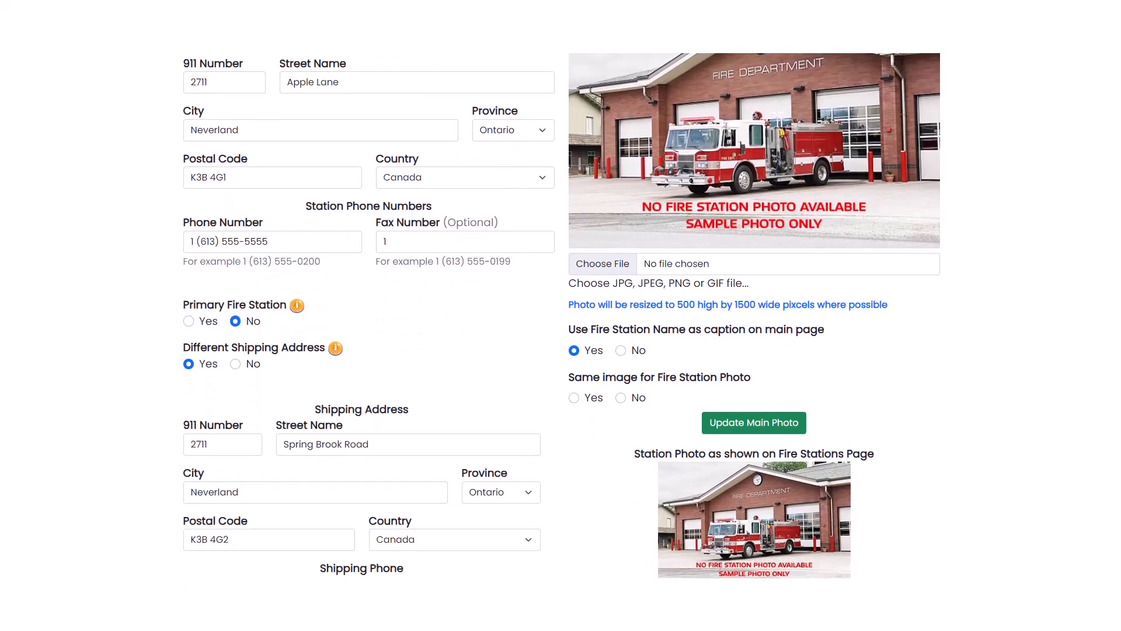
scroll(560, 315, down, 1)
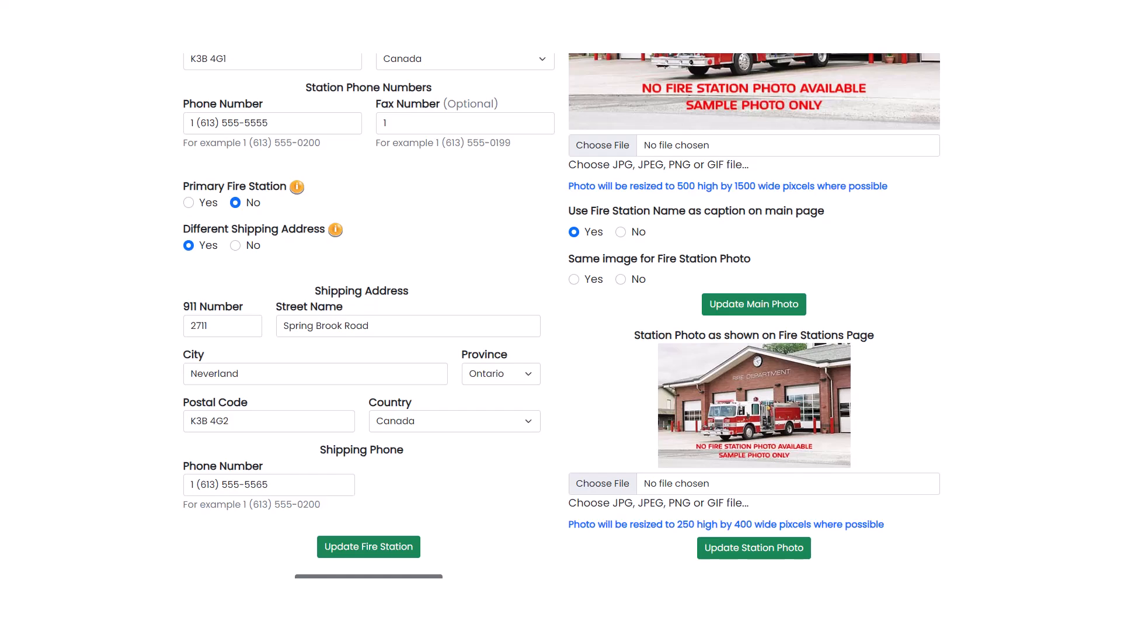
scroll(560, 315, up, 2)
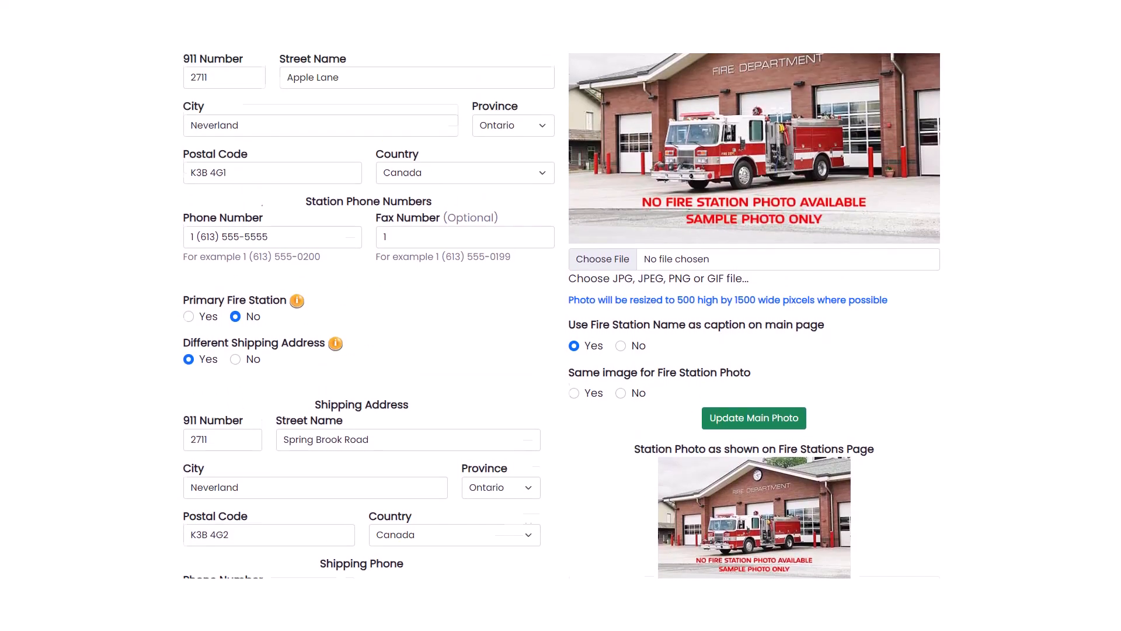
scroll(560, 316, up, 4)
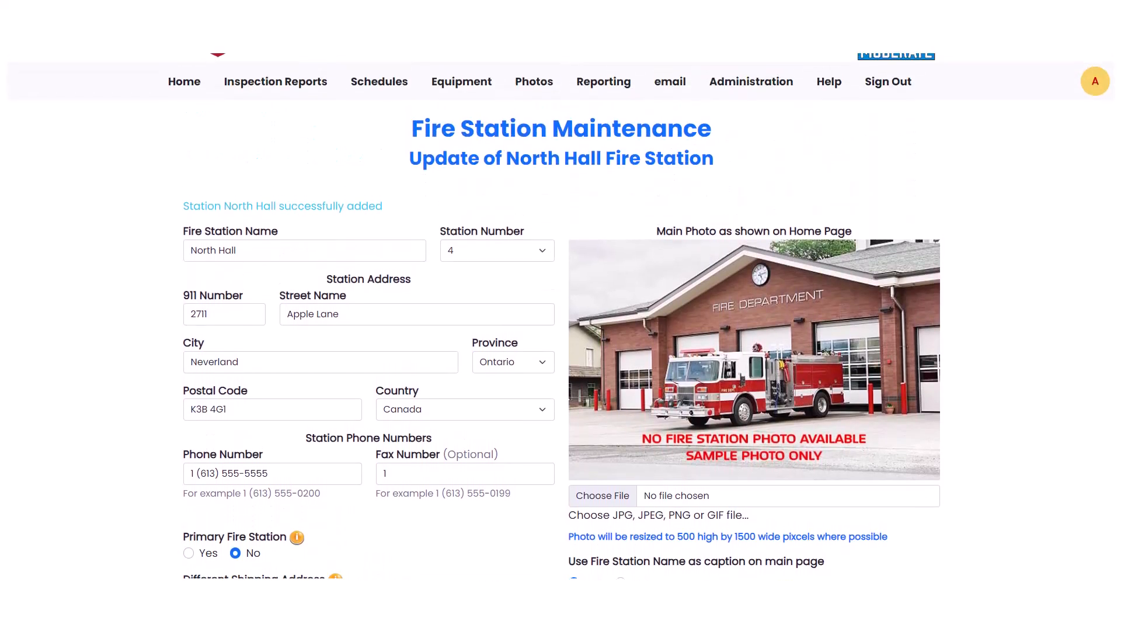
scroll(560, 315, up, 1)
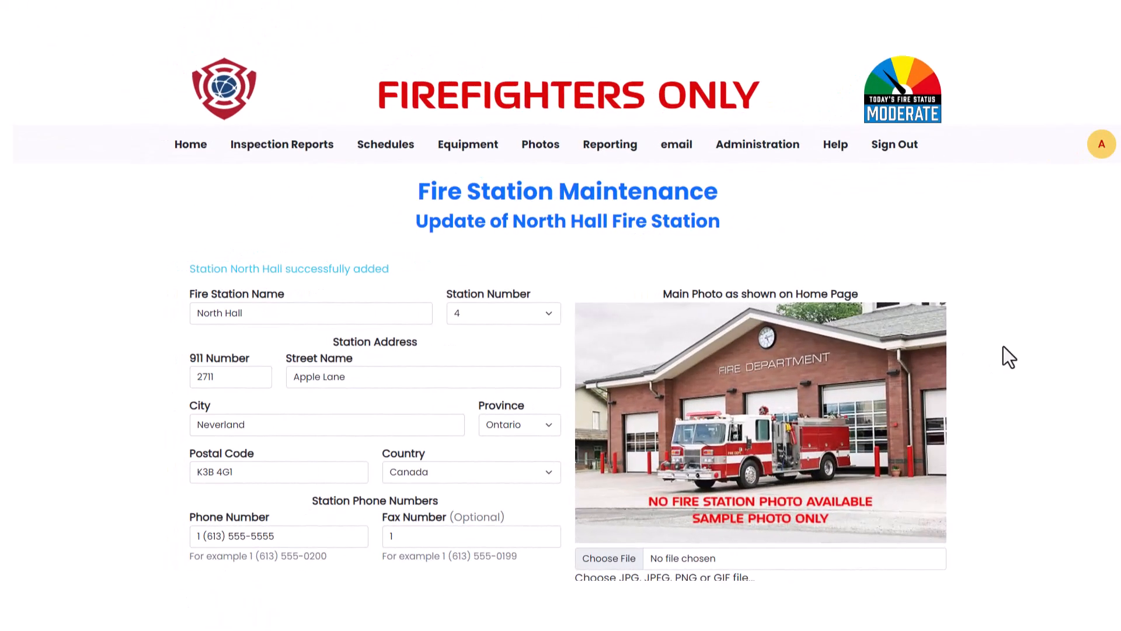
Select the file large-station-1-2022-02-17-1645121496.jpg as the station's main photo for the home page
scroll(1003, 347, down, 2)
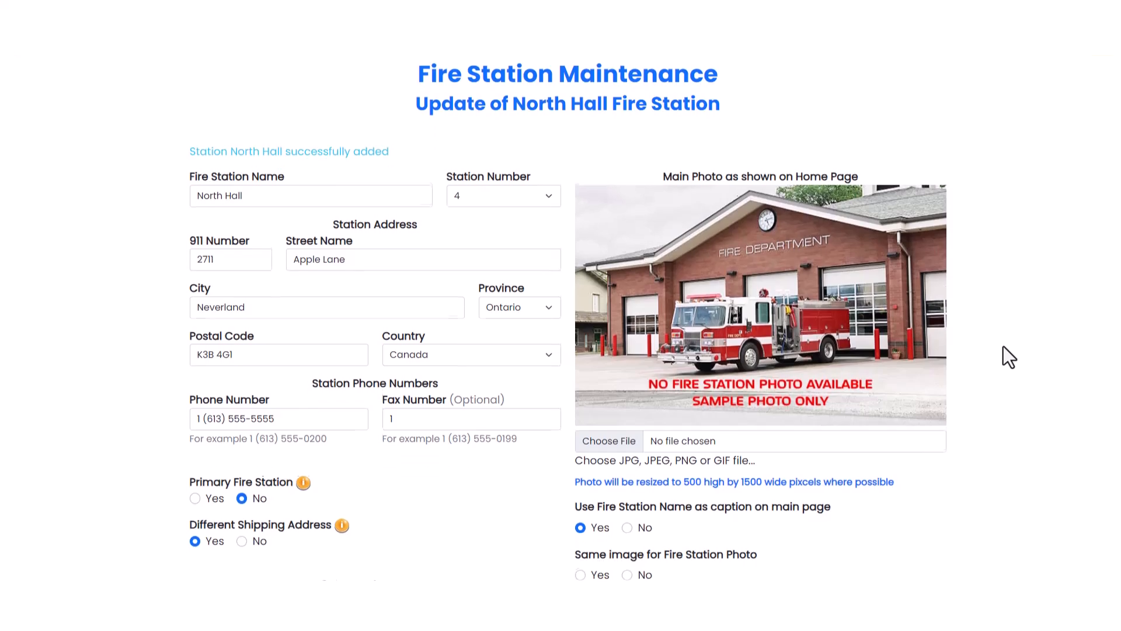
scroll(1002, 347, down, 1)
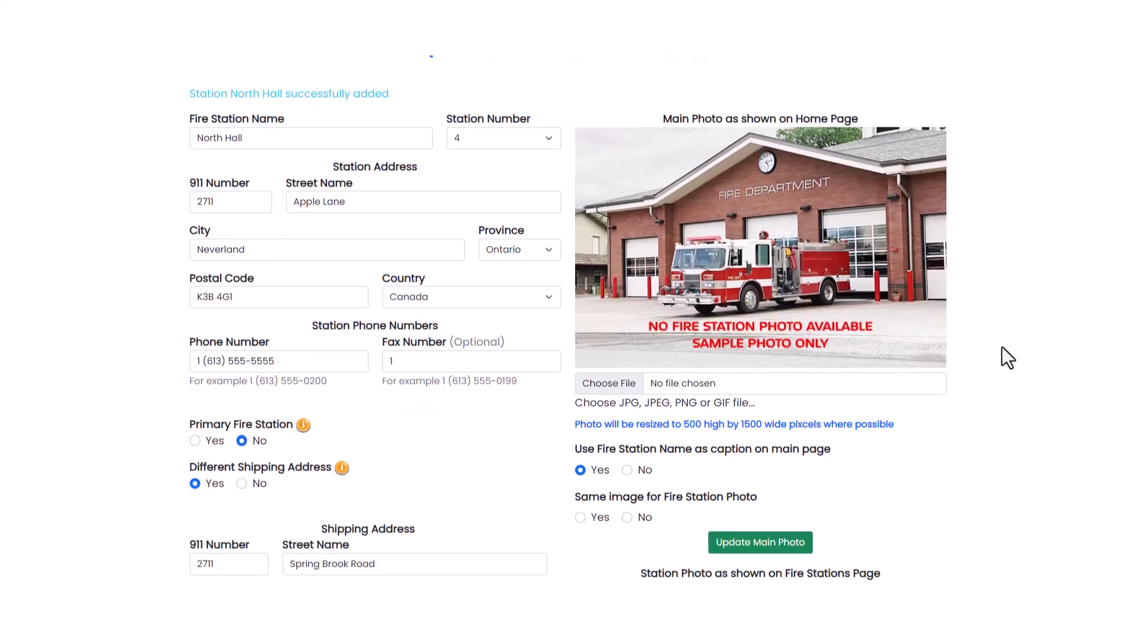
click(625, 383)
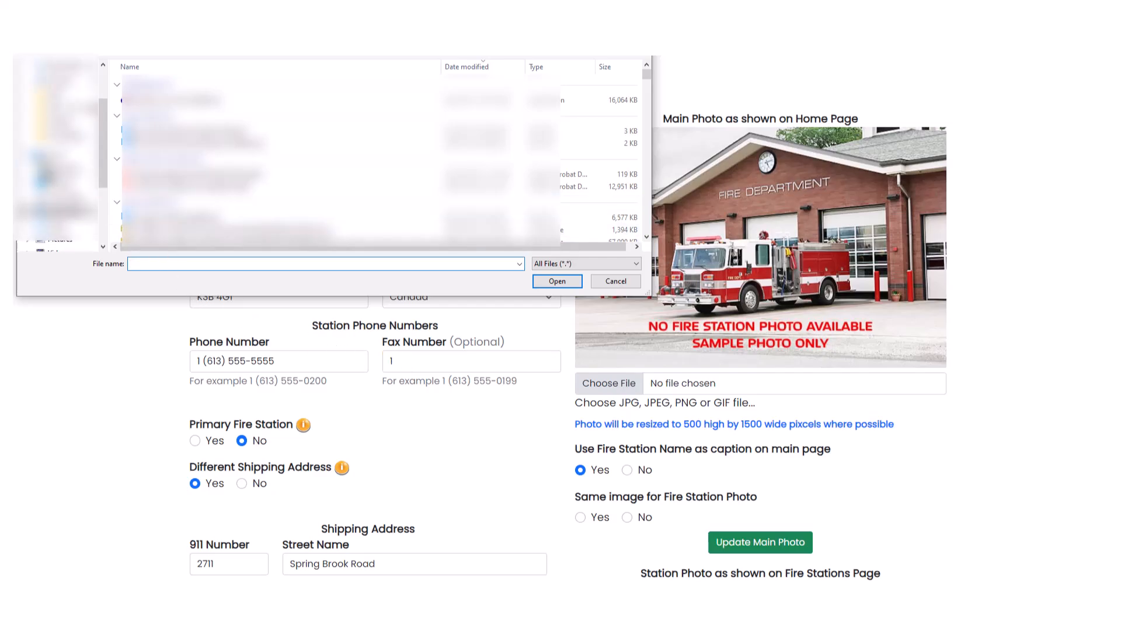
scroll(55, 152, down, 2)
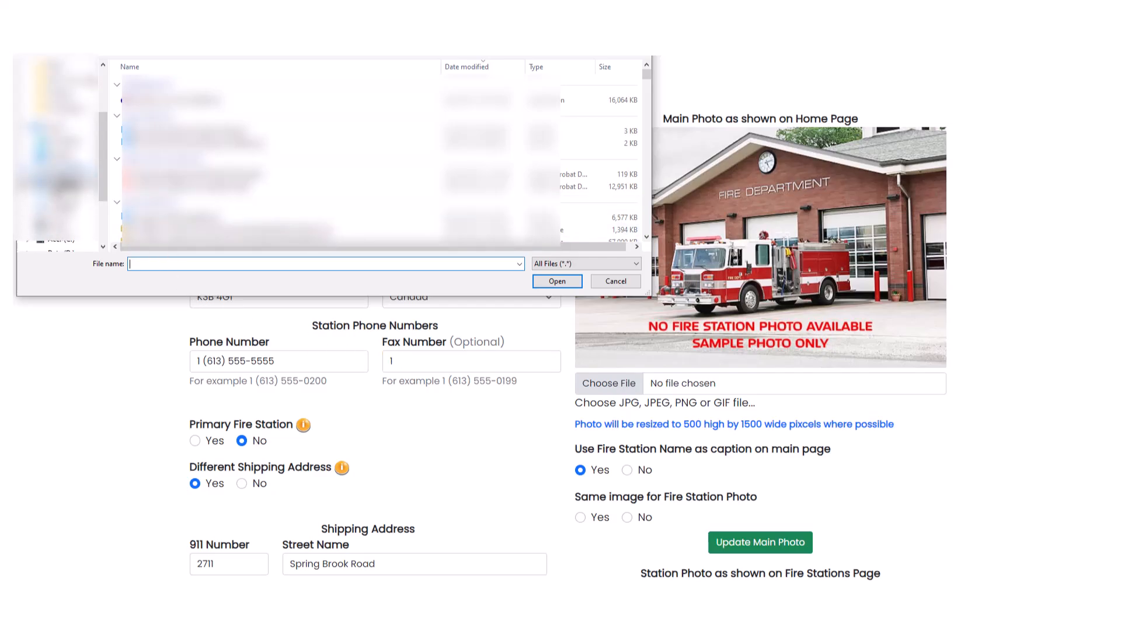
scroll(56, 175, down, 2)
click(67, 238)
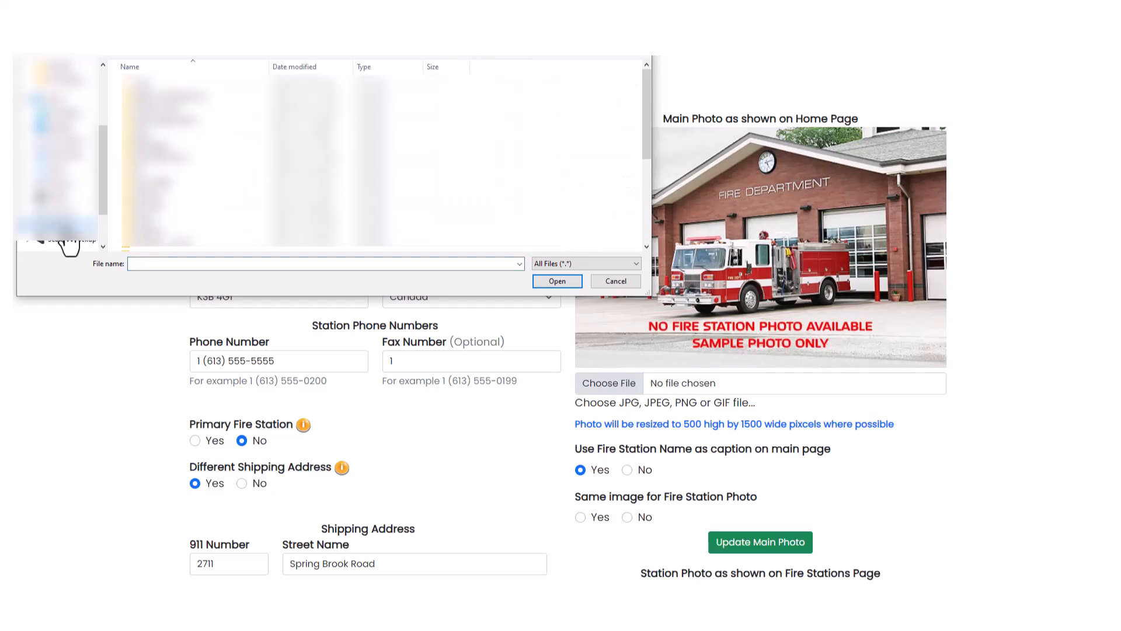
scroll(159, 201, down, 2)
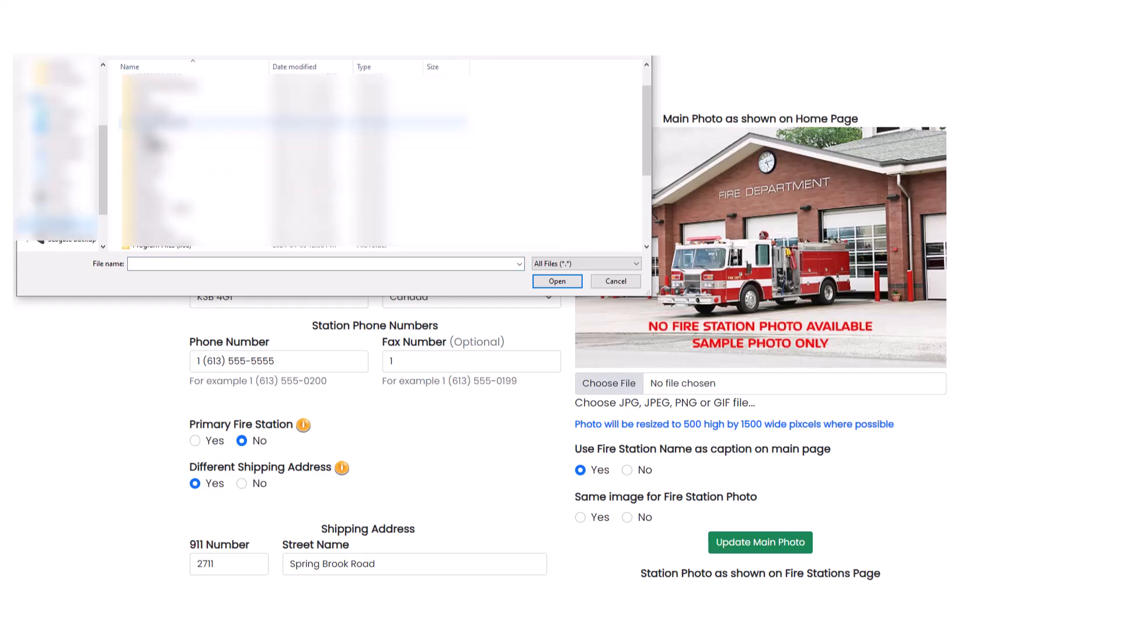
double_click(146, 133)
click(146, 133)
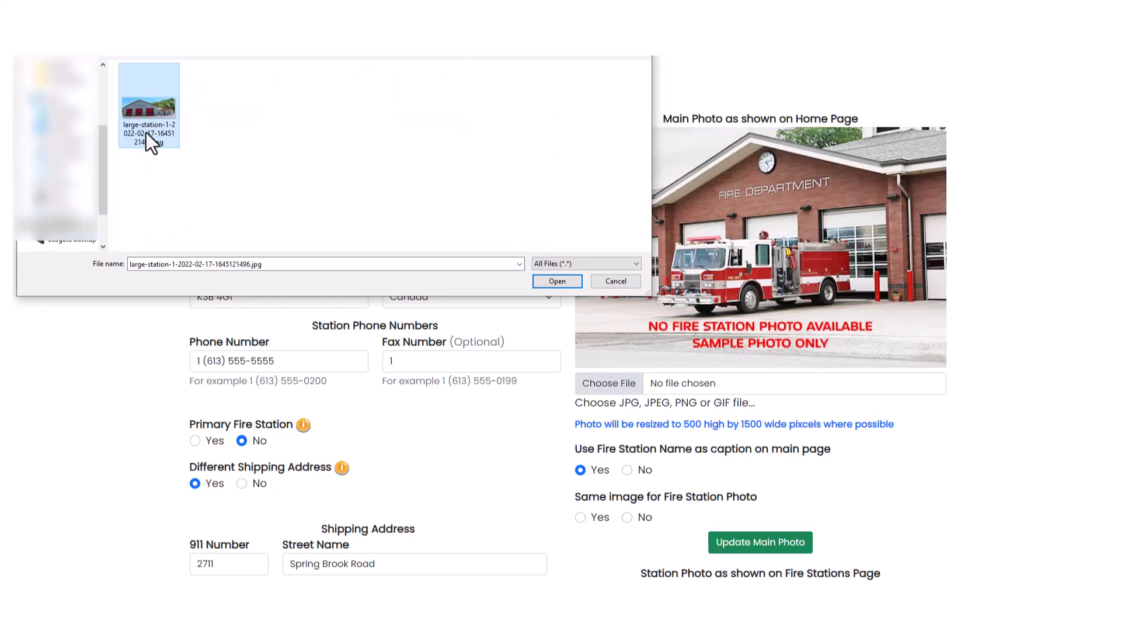
click(557, 281)
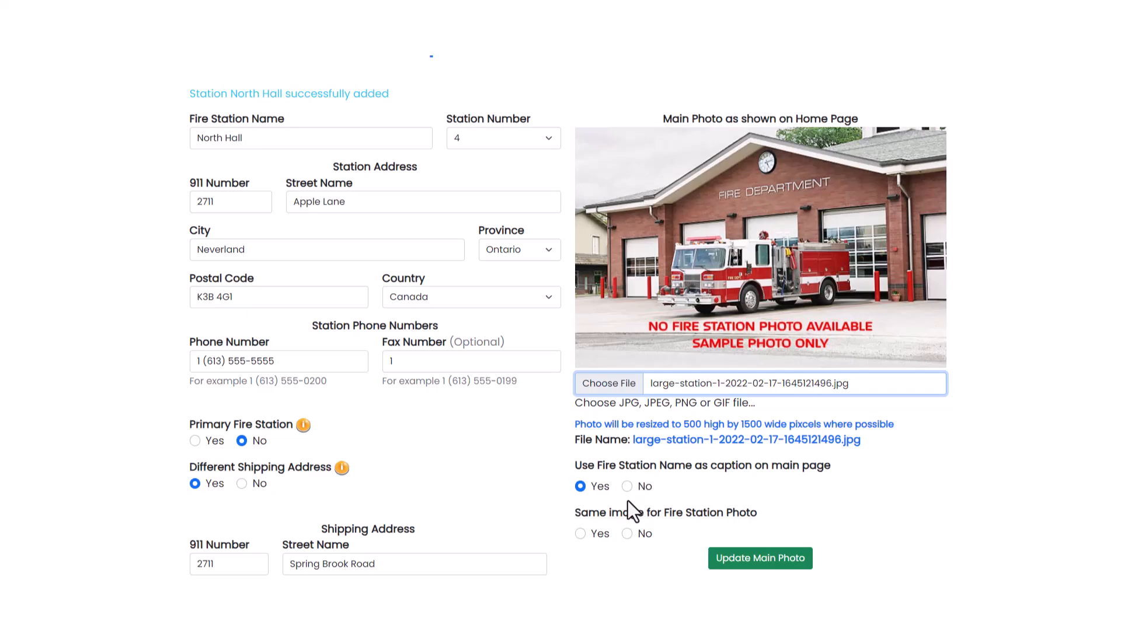
Choose to use the same image for the fire station photo, update the main photo and check both pictures
click(599, 533)
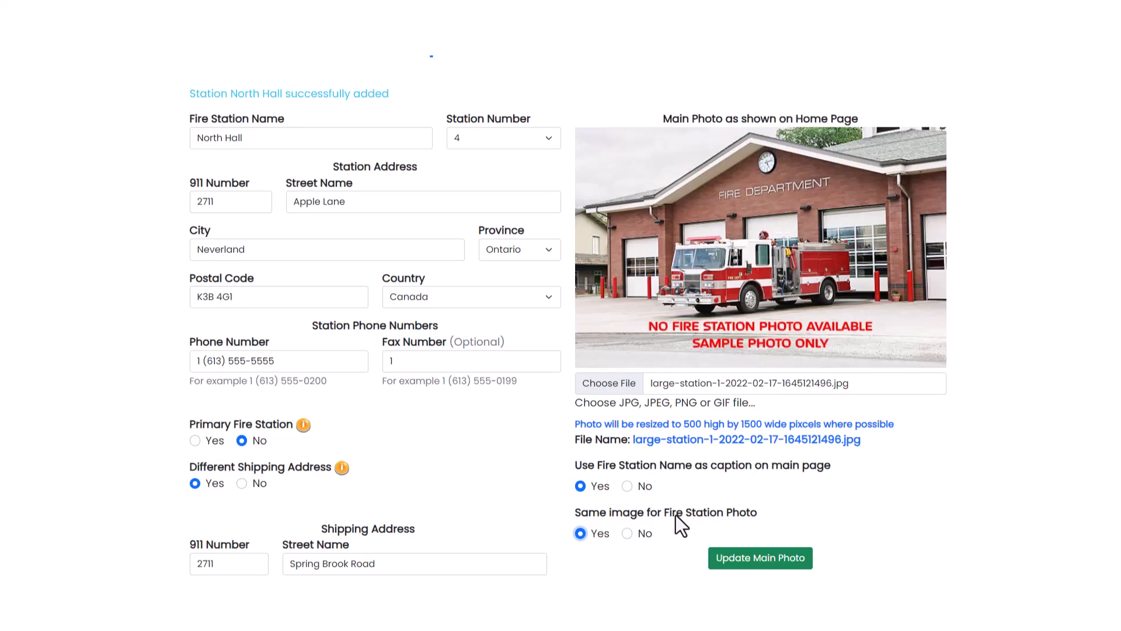
scroll(675, 514, down, 2)
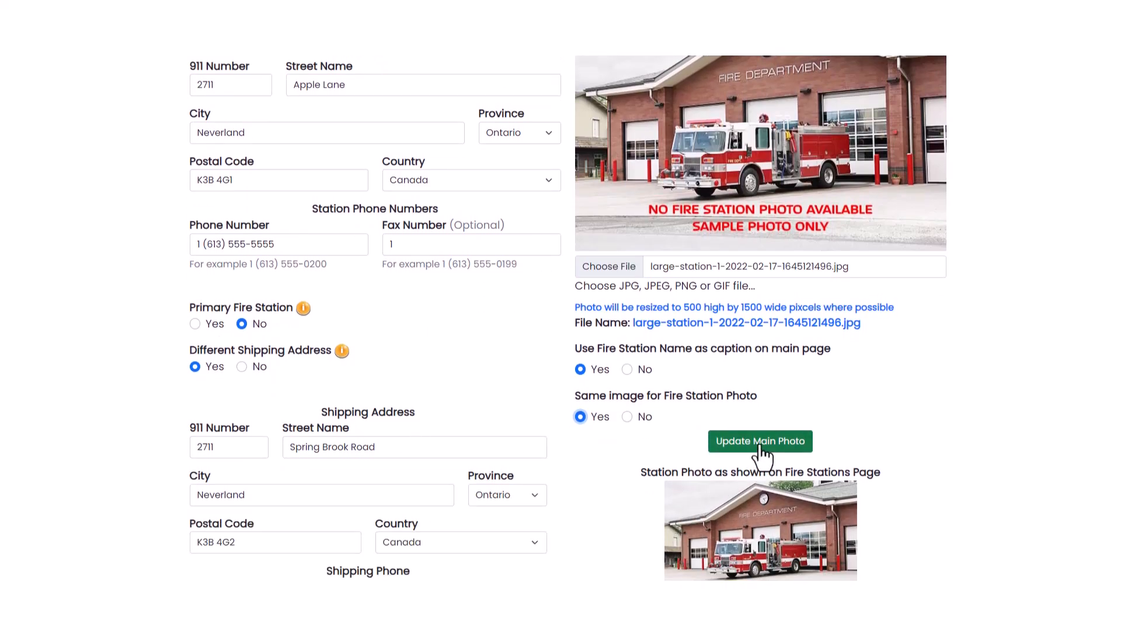
click(761, 446)
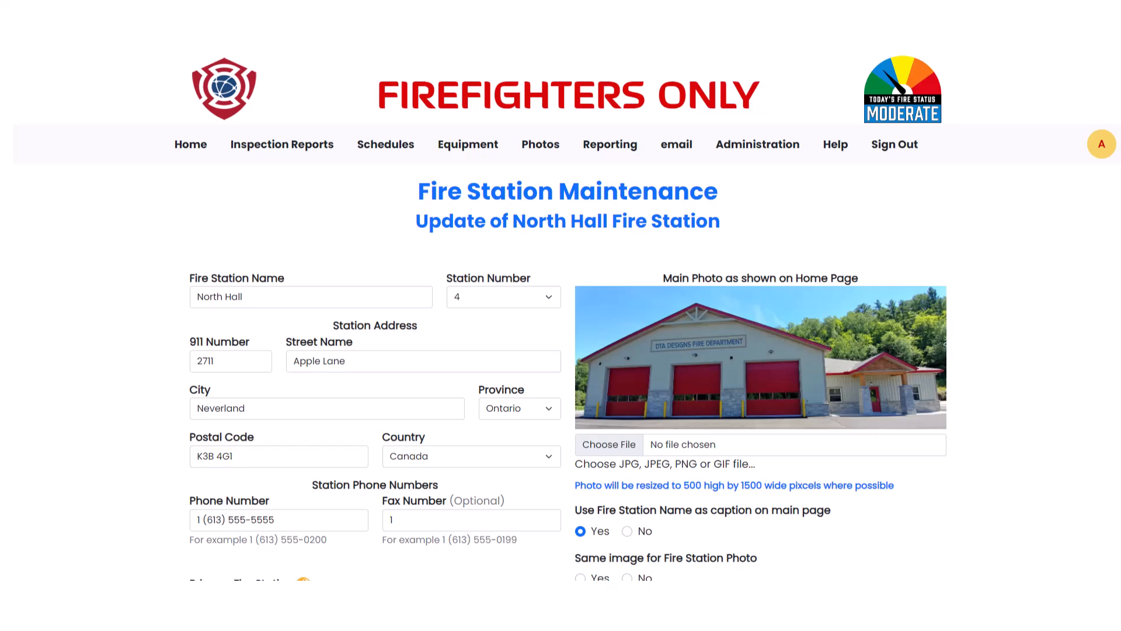
scroll(560, 315, down, 2)
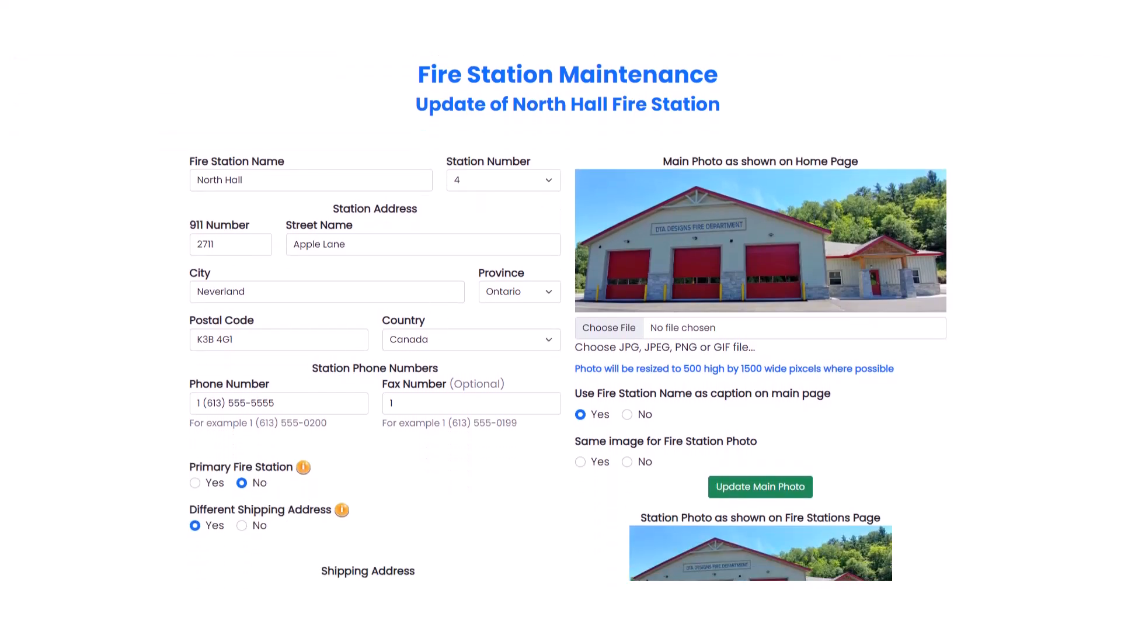
scroll(560, 316, down, 3)
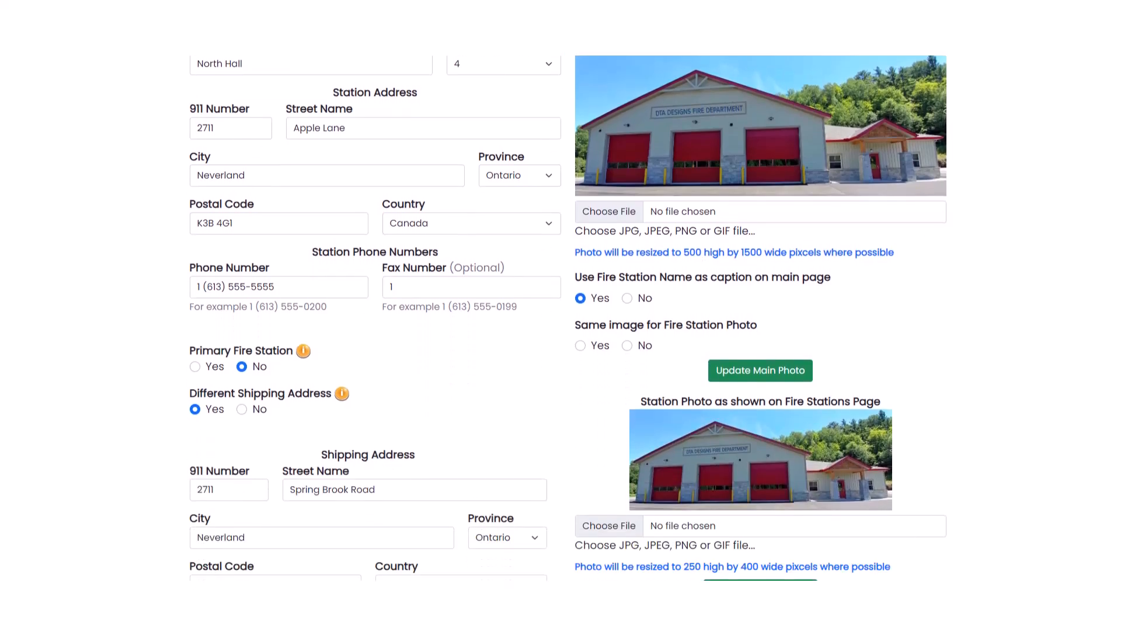